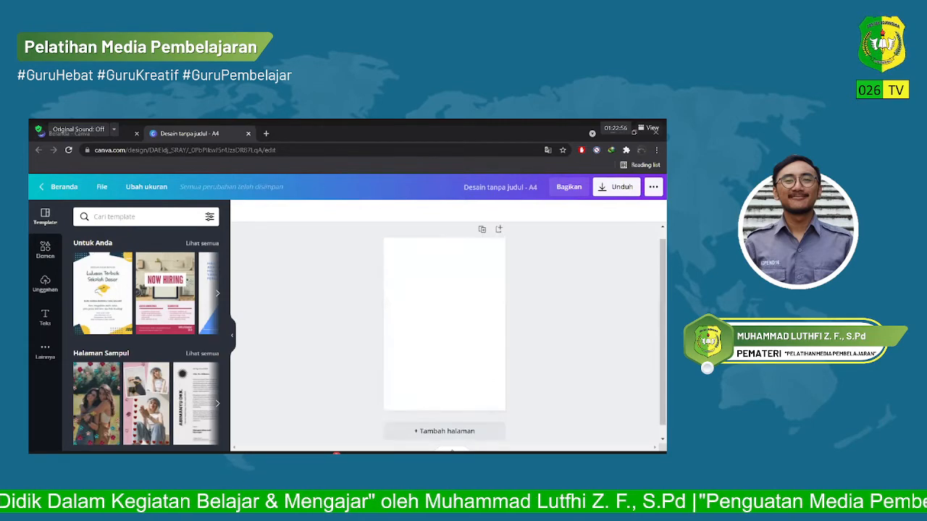
Apply the "Lulusan Terbaik Sekolah Dasar" template to the blank A4 page and delete its title text.
{"action": "left_click", "coordinate": [102, 293]}
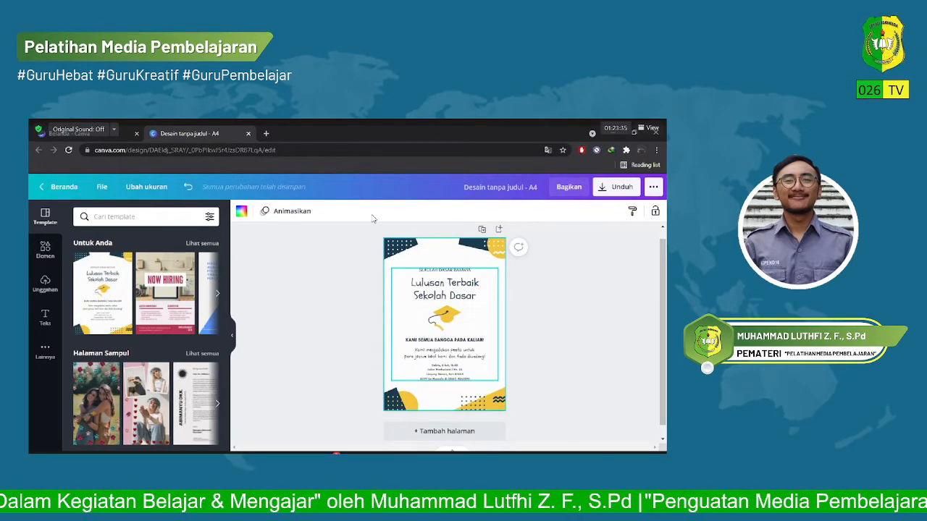
{"action": "left_click", "coordinate": [456, 295]}
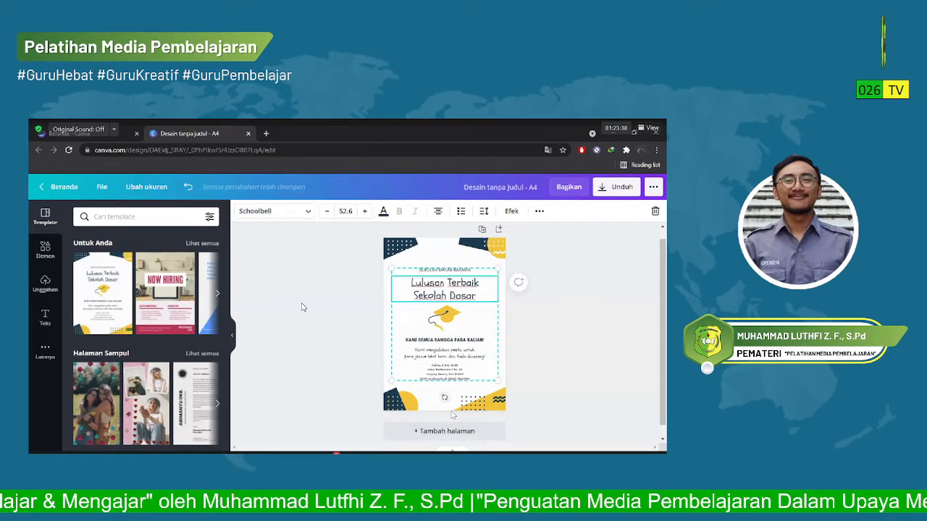
{"action": "key", "text": "Delete"}
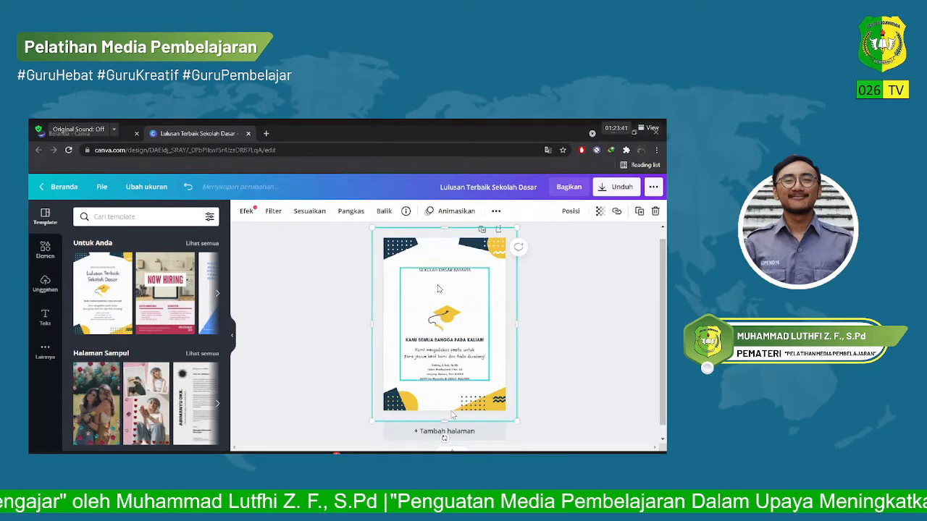
Delete the template's remaining central text and graduation cap, starting with the school name line, leaving only the corner decorations.
{"action": "left_click", "coordinate": [386, 266]}
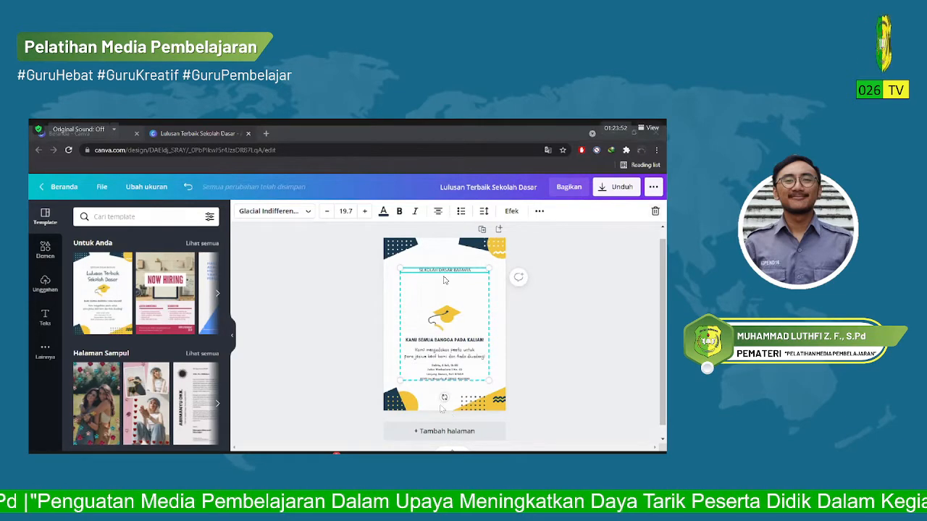
{"action": "double_click", "coordinate": [449, 268]}
{"action": "key", "text": "Delete"}
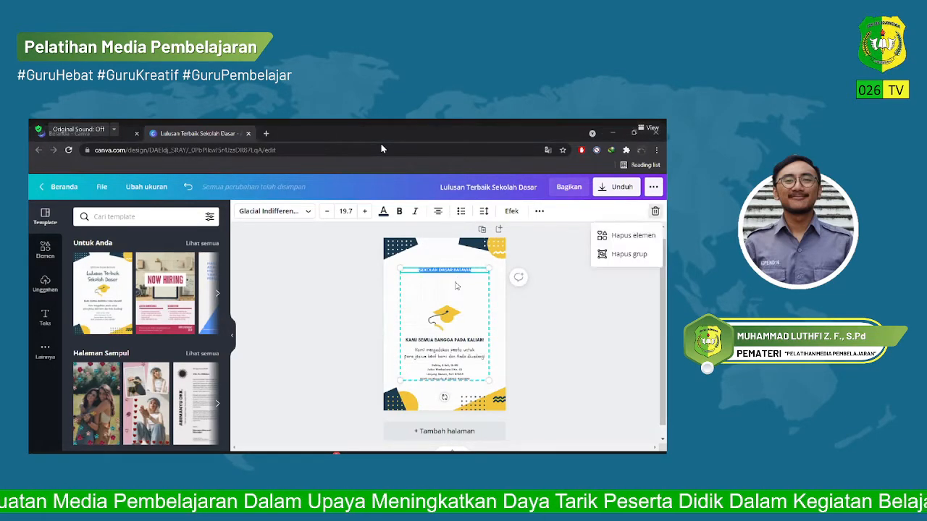
{"action": "key", "text": "Escape"}
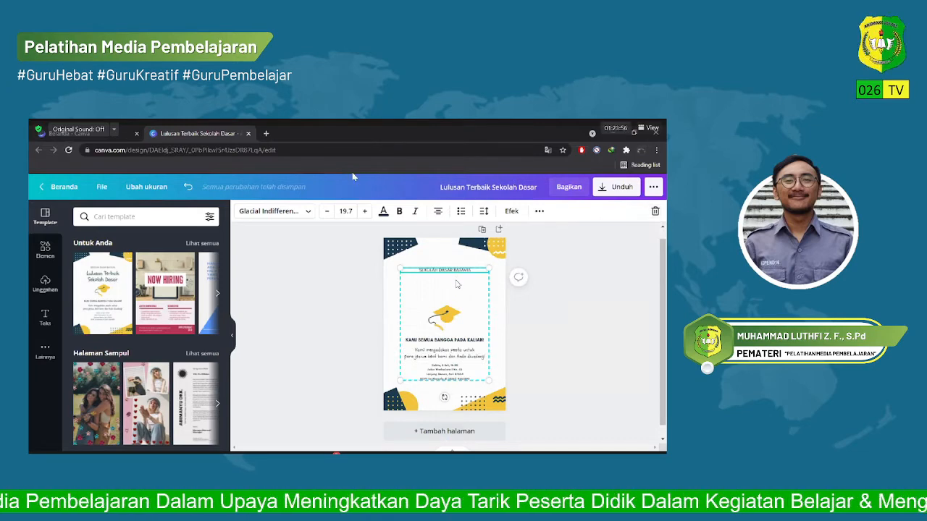
{"action": "key", "text": "Delete"}
{"action": "left_click", "coordinate": [459, 281]}
{"action": "left_click", "coordinate": [466, 270]}
{"action": "key", "text": "Delete"}
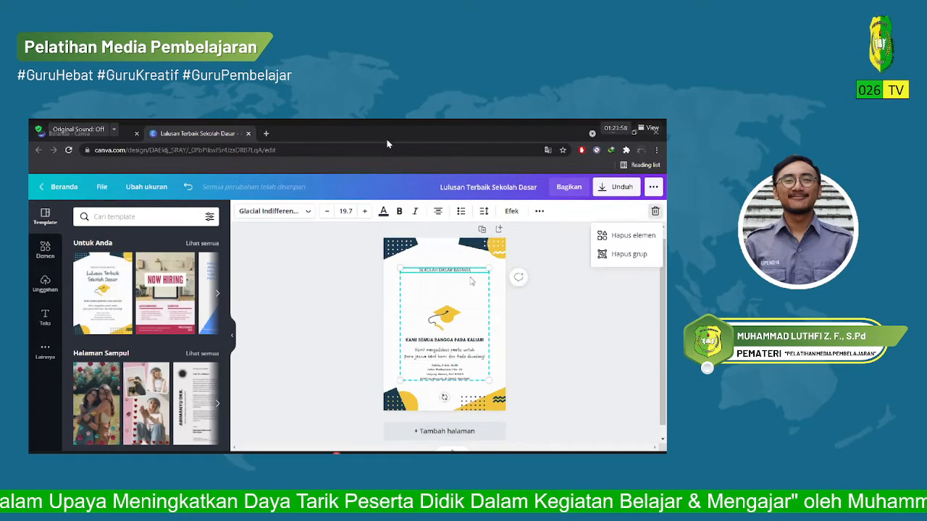
{"action": "key", "text": "Delete"}
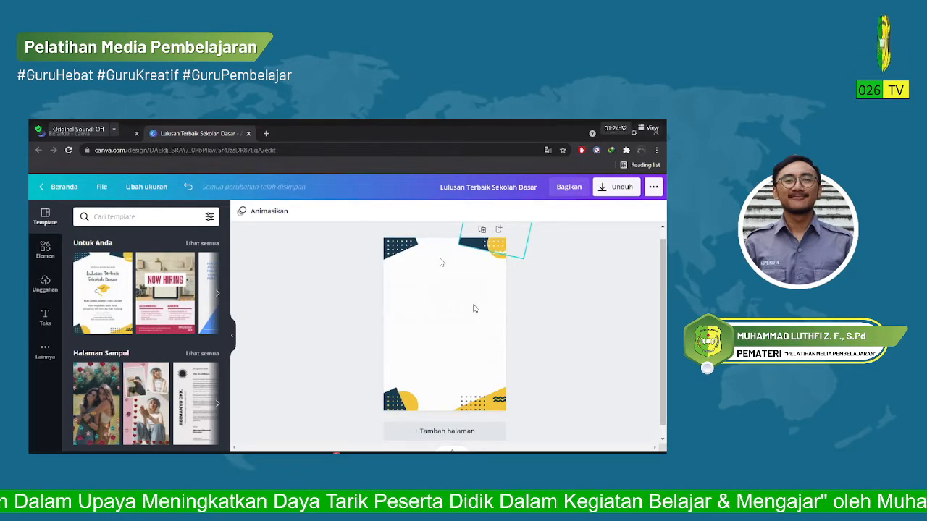
Recolour all the navy corner shapes on the page with the standard dark green, after trying magenta on the upper-right shape.
{"action": "left_click", "coordinate": [496, 246]}
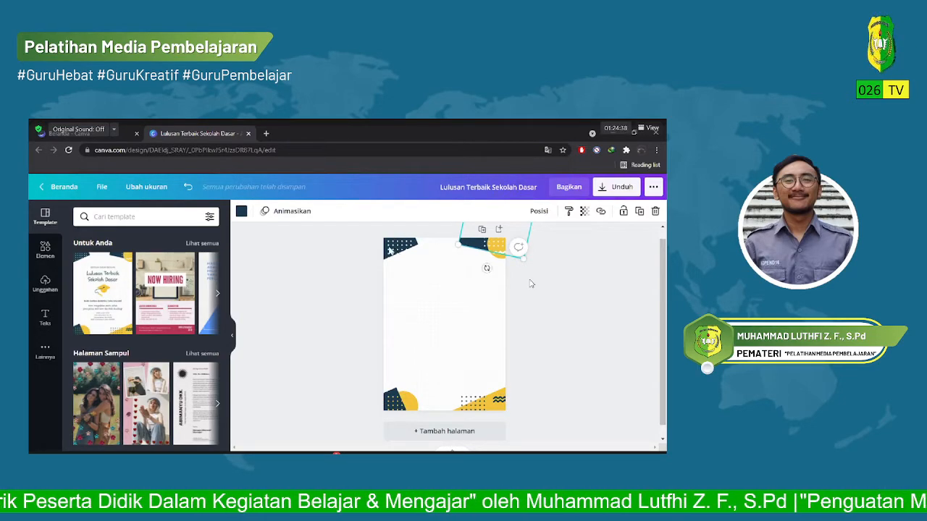
{"action": "left_click", "coordinate": [241, 210]}
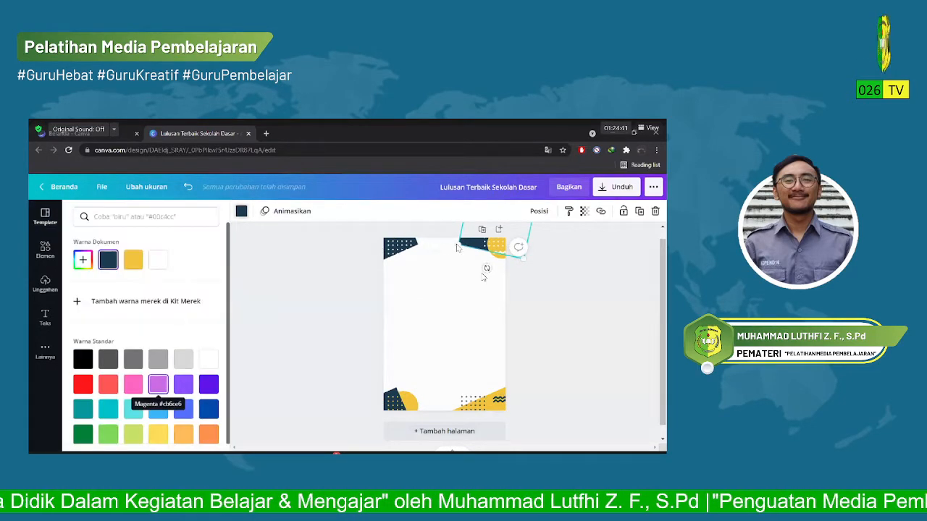
{"action": "left_click", "coordinate": [158, 383]}
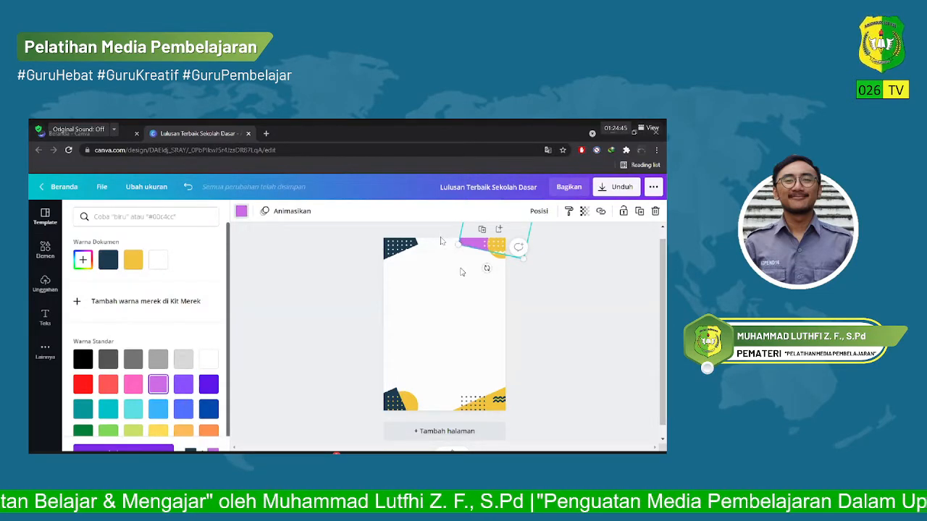
{"action": "scroll", "coordinate": [158, 415], "scroll_direction": "down", "scroll_amount": 1}
{"action": "left_click", "coordinate": [84, 416]}
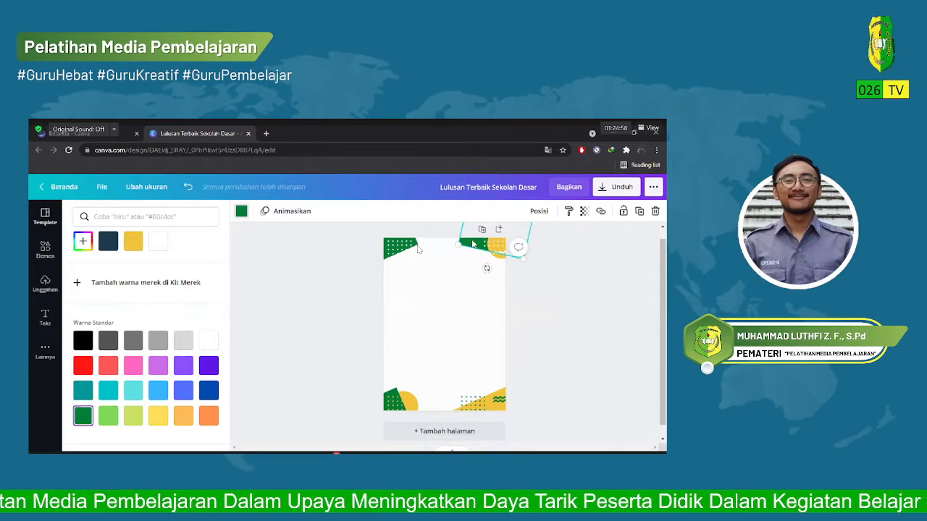
{"action": "left_click", "coordinate": [472, 244]}
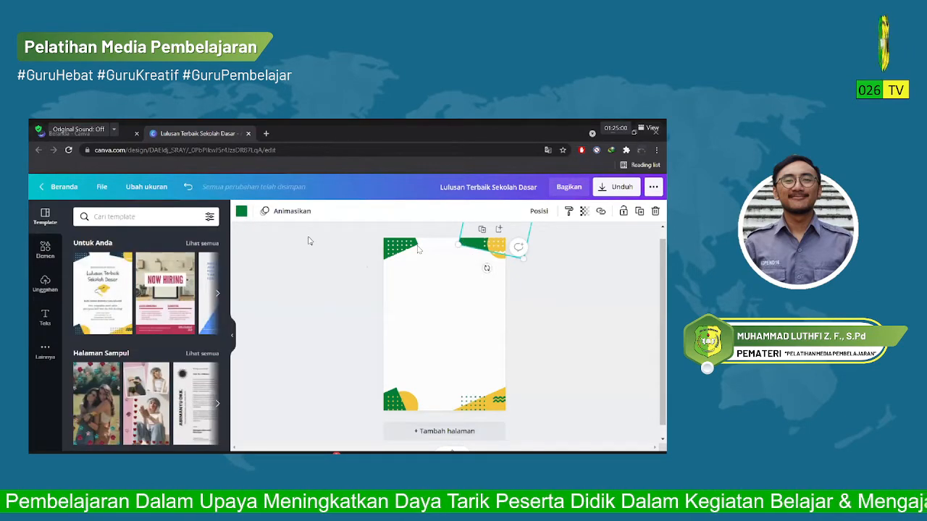
{"action": "left_click", "coordinate": [270, 232]}
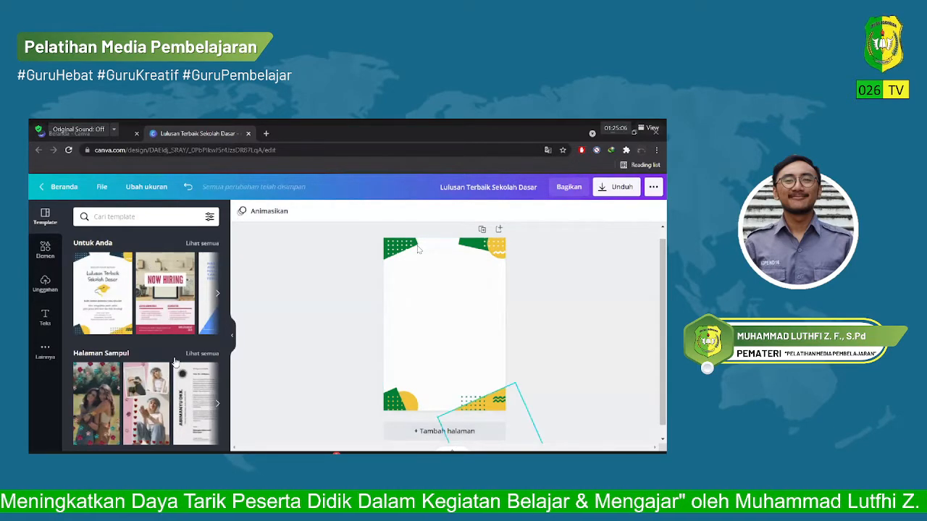
Recolour all the yellow decorative shapes on the page in Lemon #c9e265, after trying red on the lower-right shape.
{"action": "left_click", "coordinate": [504, 404]}
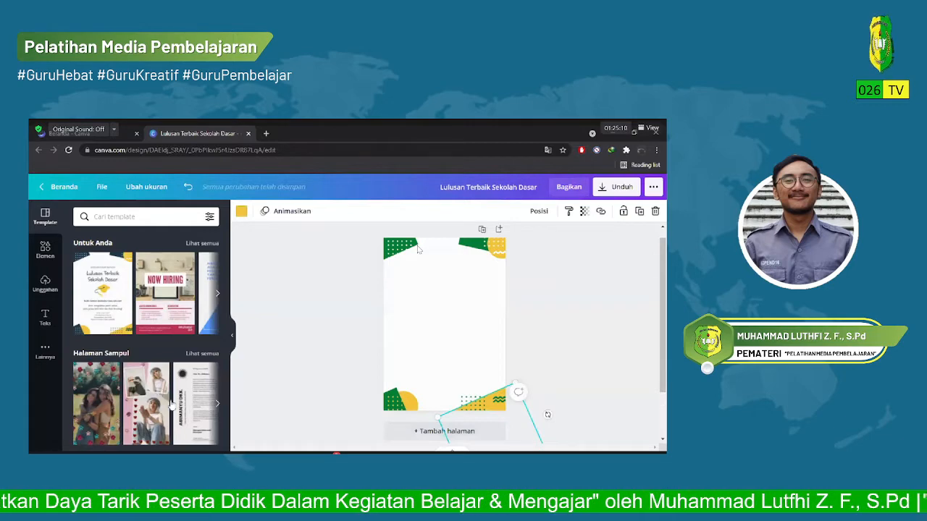
{"action": "left_click", "coordinate": [242, 212]}
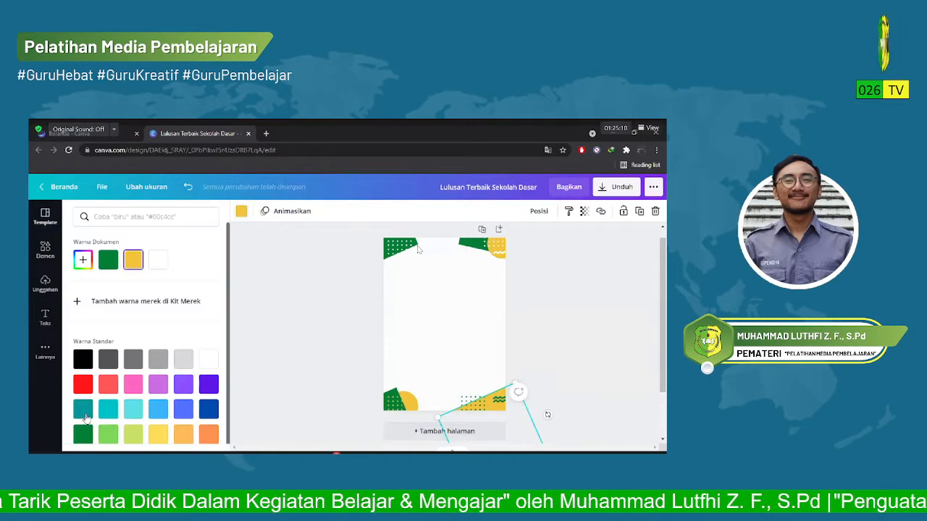
{"action": "left_click", "coordinate": [82, 383]}
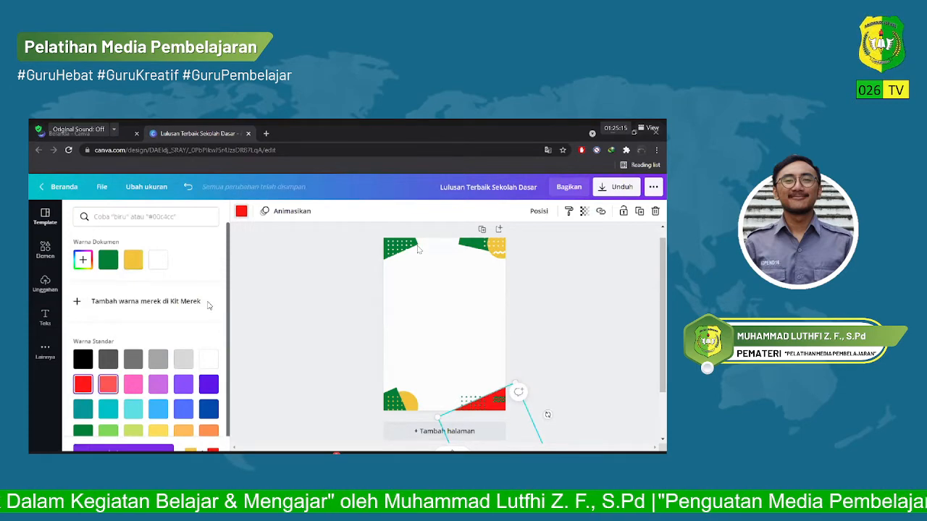
{"action": "scroll", "coordinate": [201, 330], "scroll_direction": "down", "scroll_amount": 1}
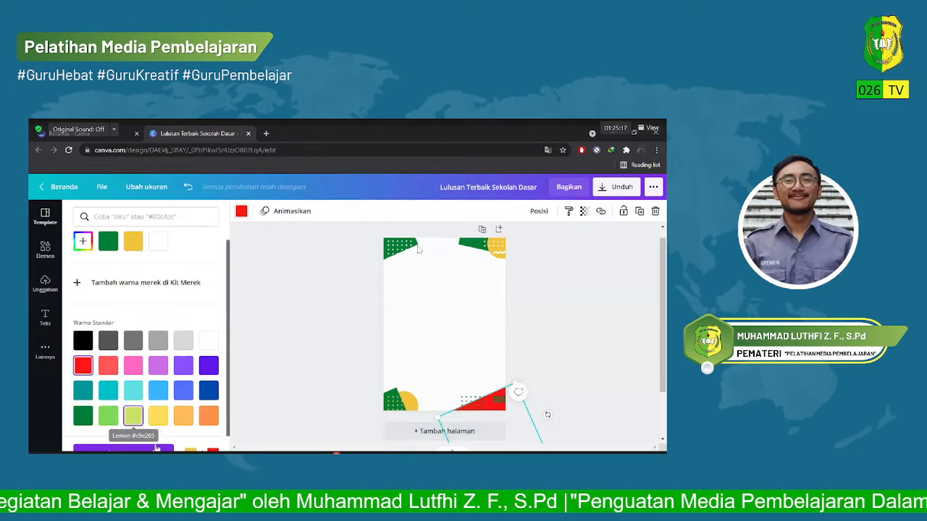
{"action": "left_click", "coordinate": [133, 416]}
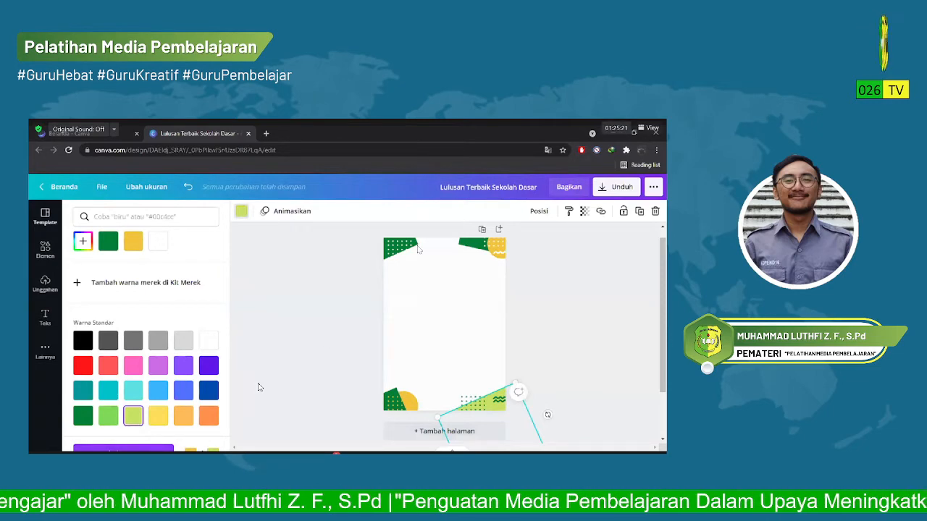
{"action": "left_click", "coordinate": [413, 272]}
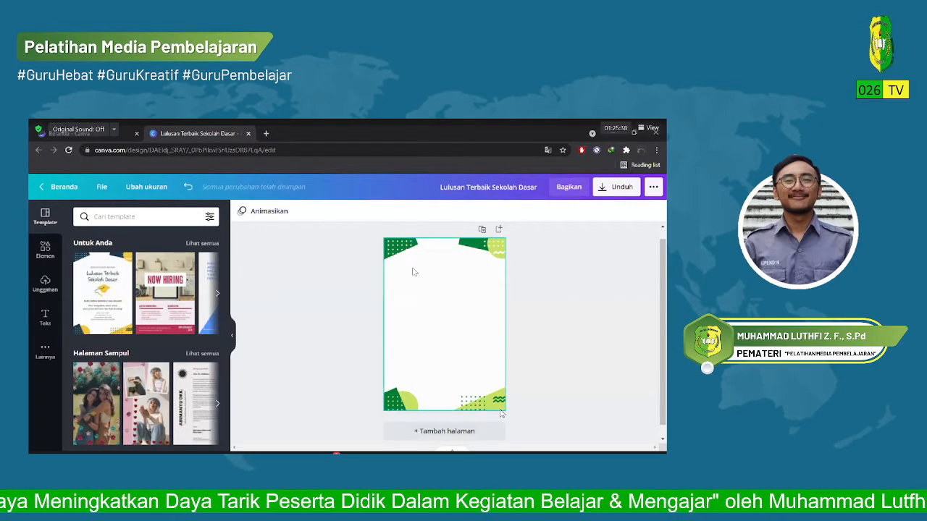
Reposition the green square in the page's upper-right corner so it sits farther out behind the lemon circle.
{"action": "left_click", "coordinate": [474, 245]}
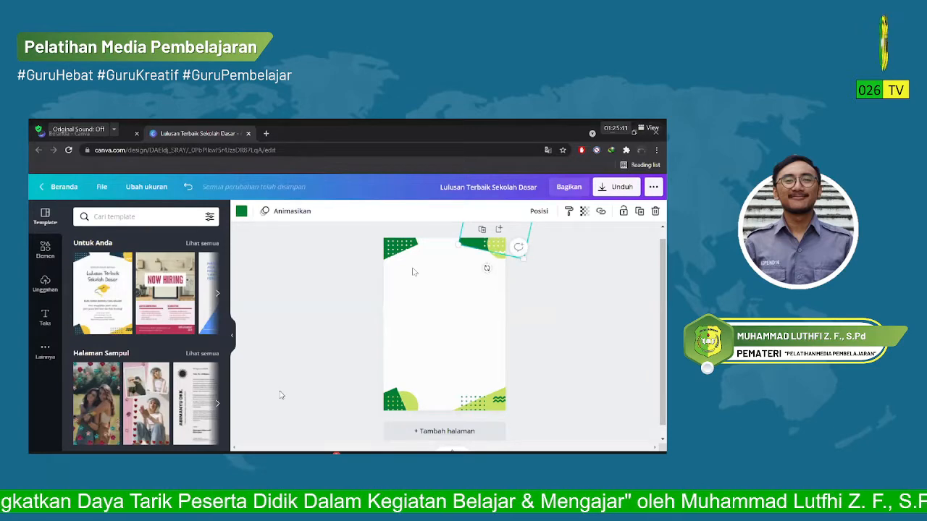
{"action": "left_click_drag", "start_coordinate": [475, 245], "coordinate": [446, 302]}
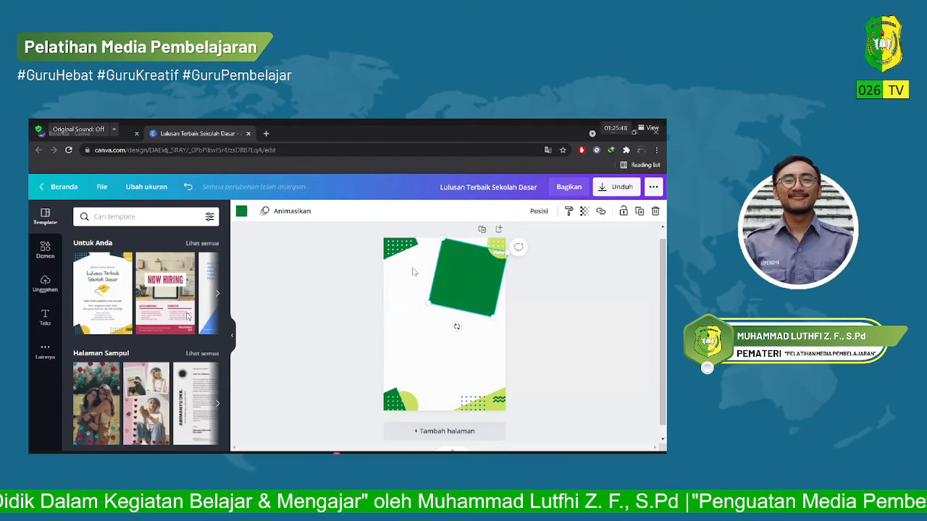
{"action": "left_click_drag", "start_coordinate": [468, 277], "coordinate": [514, 231]}
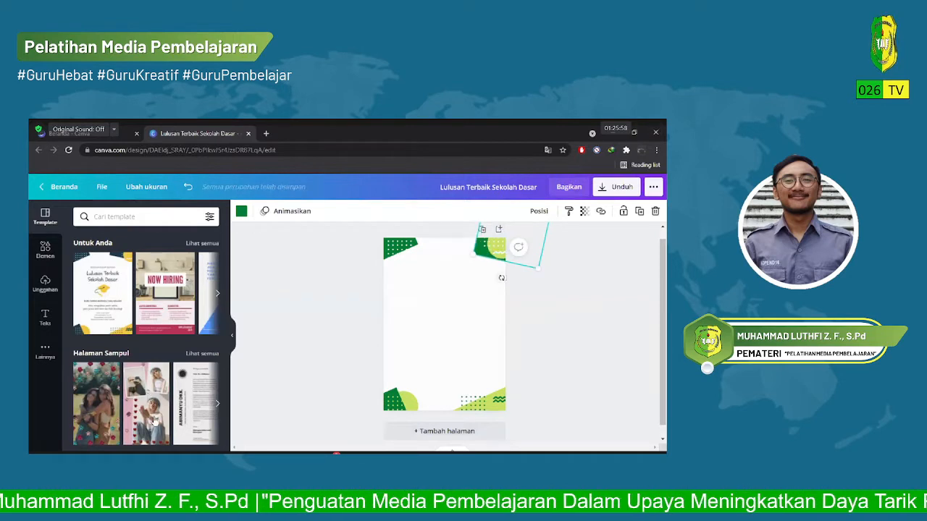
{"action": "left_click", "coordinate": [279, 393]}
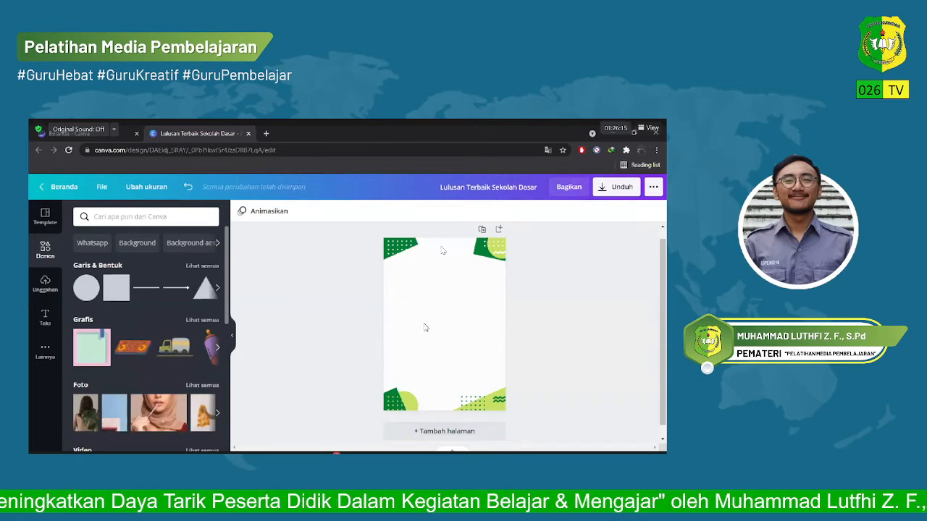
Browse the element categories and insert a triangle from the lines and shapes (Garis & Bentuk) onto the page.
{"action": "scroll", "coordinate": [134, 303], "scroll_direction": "down", "scroll_amount": 1}
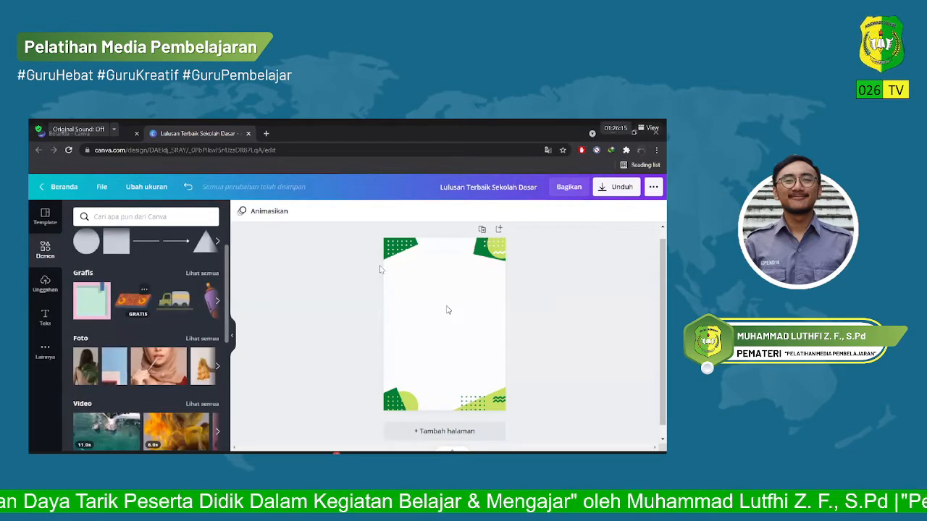
{"action": "scroll", "coordinate": [145, 333], "scroll_direction": "down", "scroll_amount": 5}
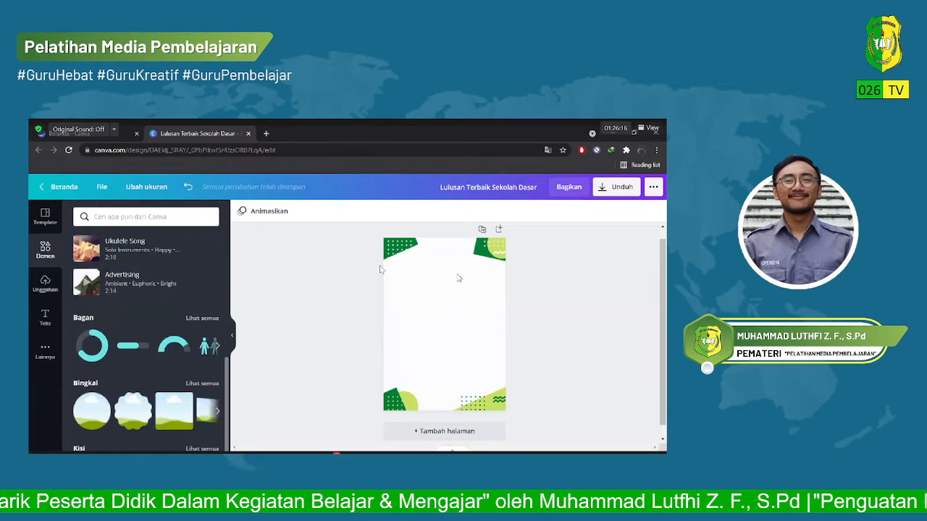
{"action": "scroll", "coordinate": [150, 341], "scroll_direction": "down", "scroll_amount": 1}
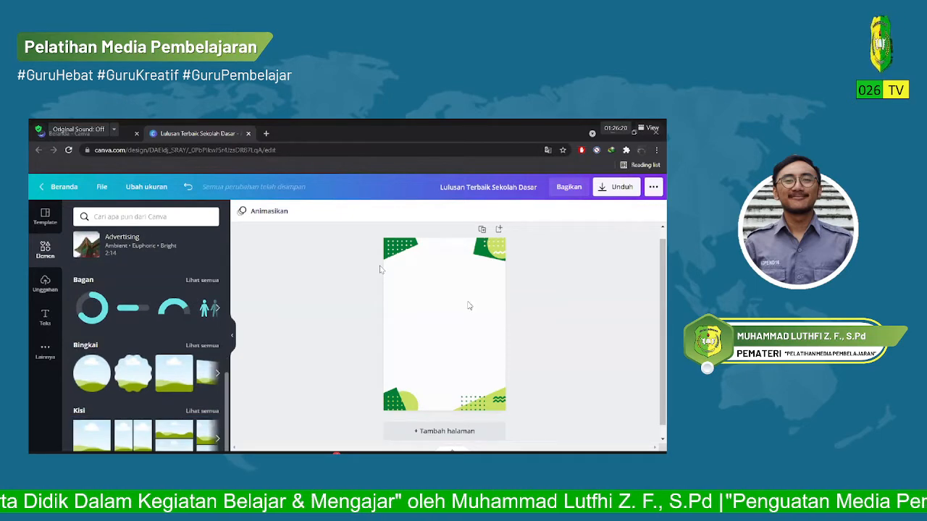
{"action": "scroll", "coordinate": [145, 333], "scroll_direction": "up", "scroll_amount": 6}
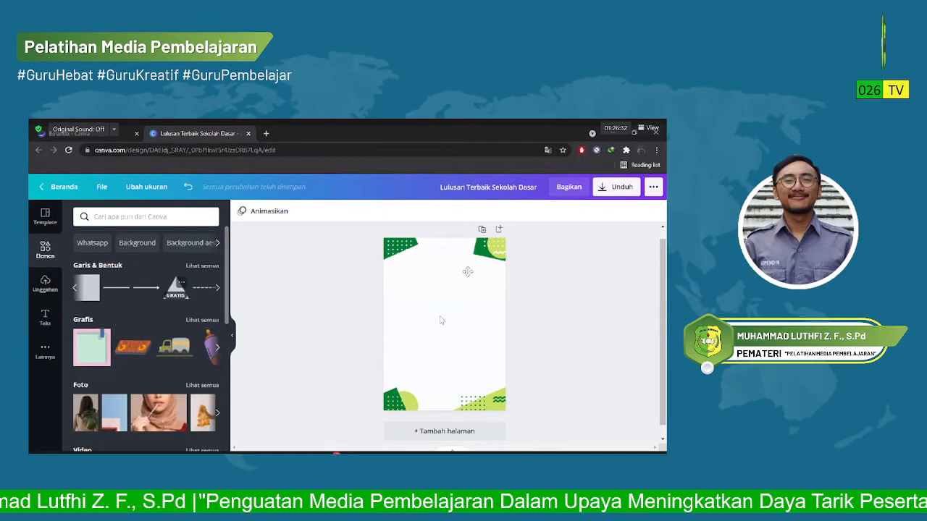
{"action": "left_click", "coordinate": [175, 288]}
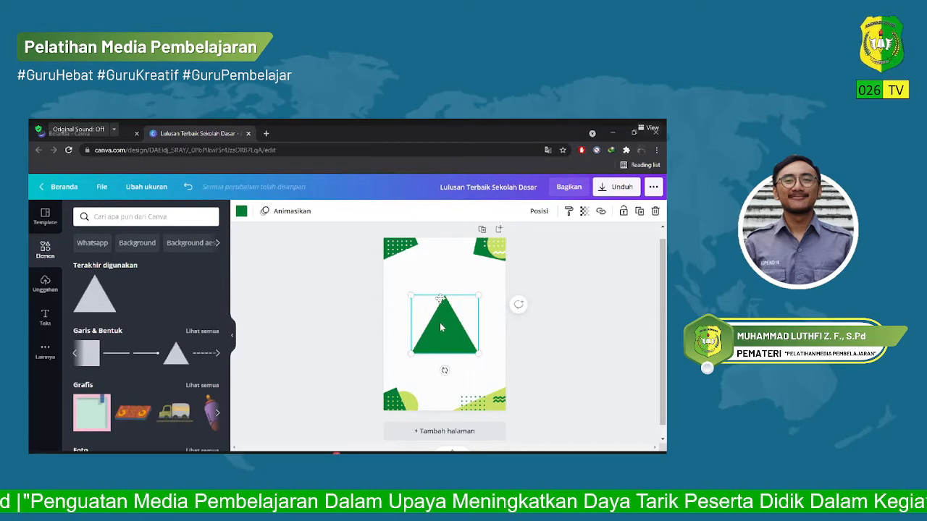
Place the triangle partly off the page's left edge at mid-height and rotate it so one corner points into the page.
{"action": "left_click_drag", "start_coordinate": [440, 335], "coordinate": [384, 337]}
{"action": "left_click_drag", "start_coordinate": [387, 370], "coordinate": [364, 364]}
{"action": "left_click_drag", "start_coordinate": [432, 315], "coordinate": [415, 319]}
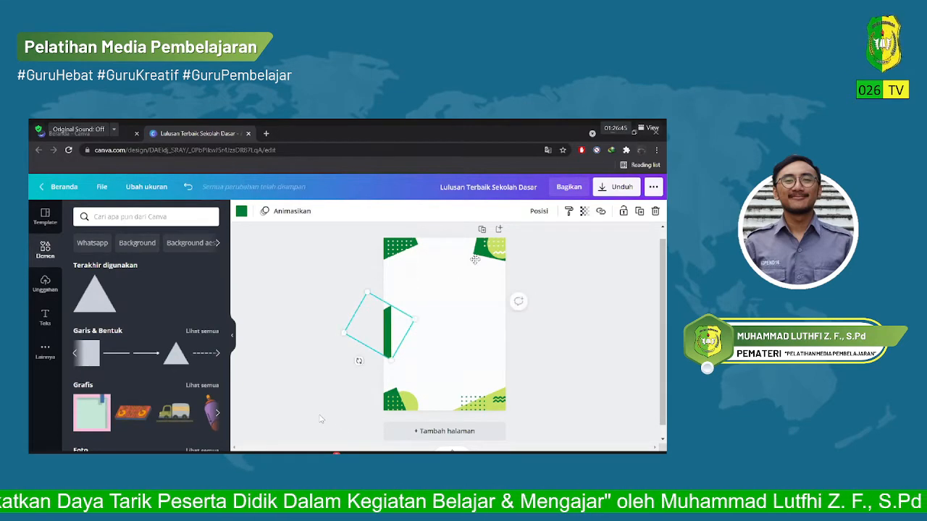
{"action": "left_click_drag", "start_coordinate": [358, 361], "coordinate": [344, 345]}
{"action": "left_click", "coordinate": [320, 420]}
{"action": "left_click", "coordinate": [389, 323]}
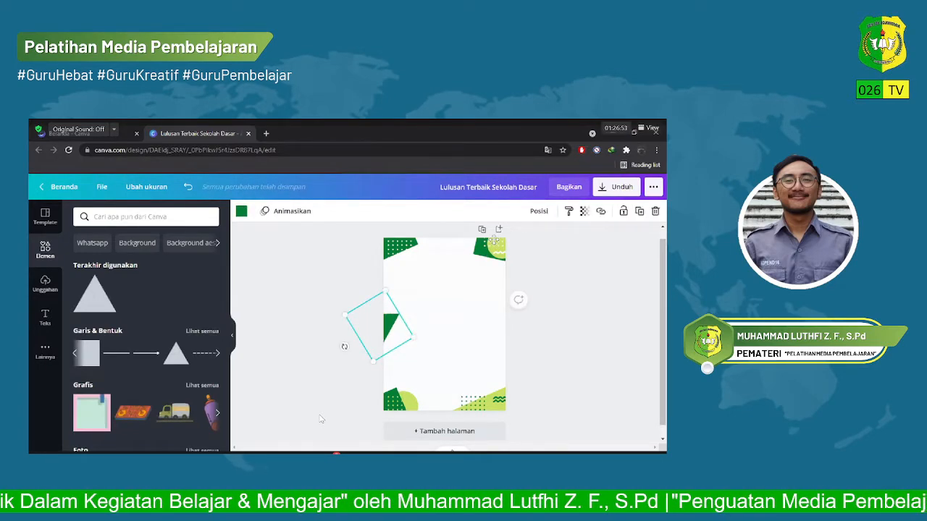
{"action": "left_click_drag", "start_coordinate": [389, 323], "coordinate": [393, 316]}
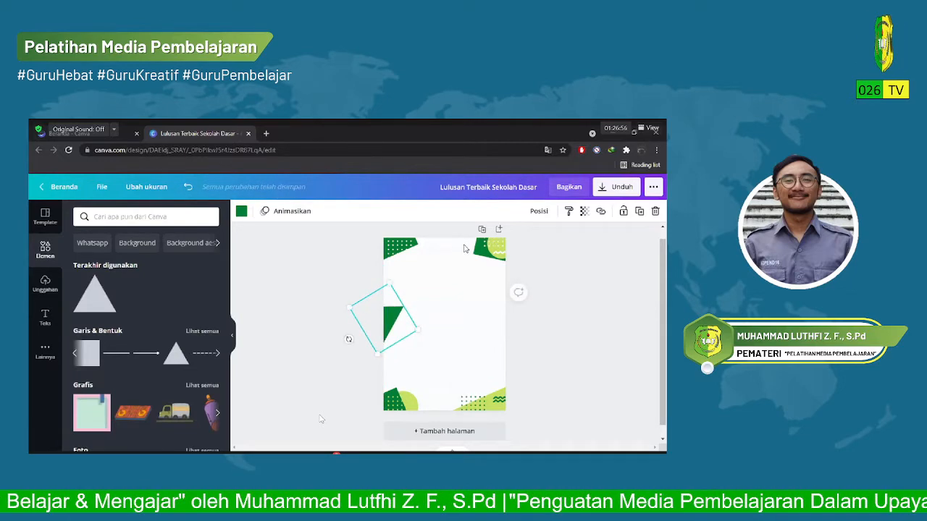
{"action": "left_click_drag", "start_coordinate": [349, 339], "coordinate": [346, 331]}
Recolour the triangle at the page edge with the document's lemon green and return to the template library.
{"action": "left_click", "coordinate": [351, 278]}
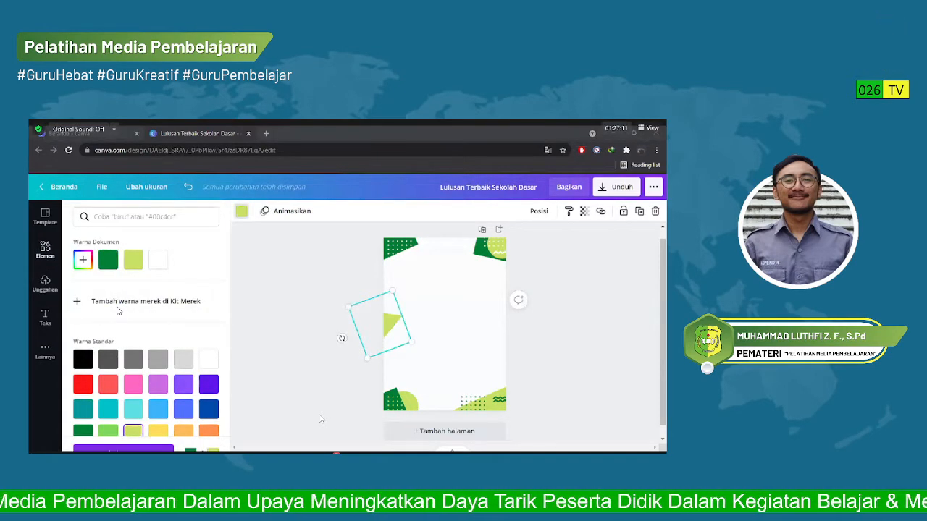
{"action": "key", "text": "Escape"}
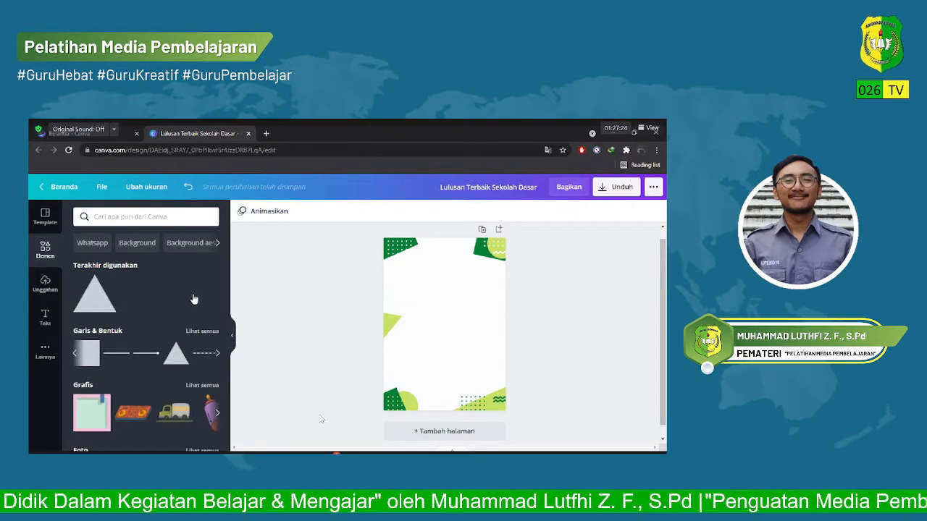
{"action": "left_click", "coordinate": [44, 216]}
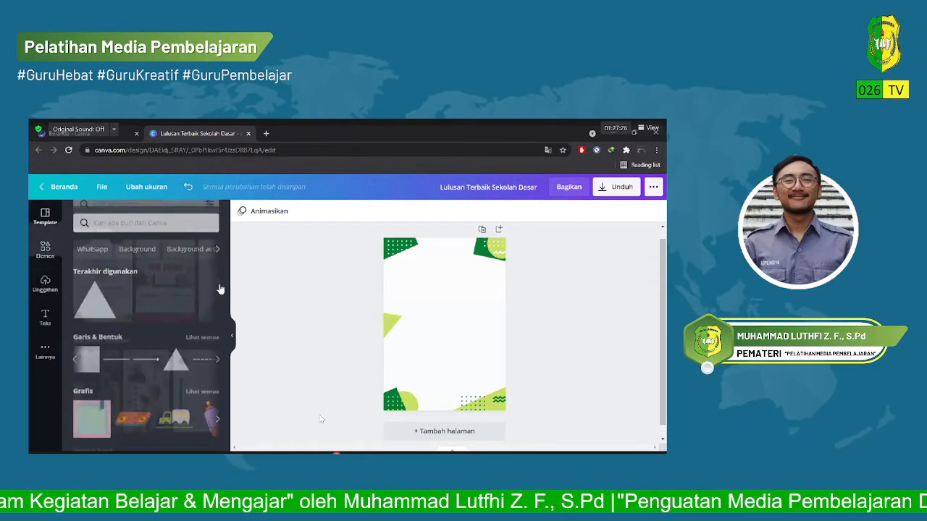
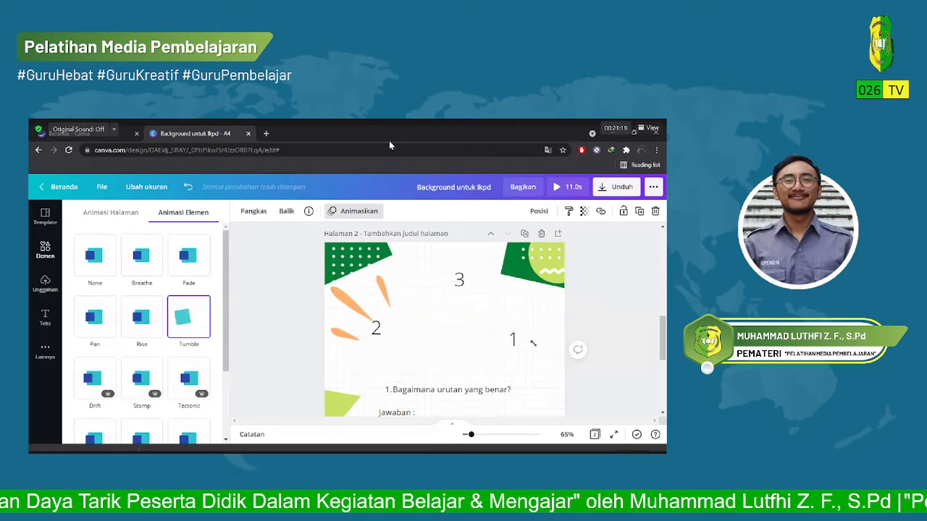
Deselect the animated element on page 2, close the animation options and play the design as a full-screen preview.
{"action": "left_click", "coordinate": [285, 259]}
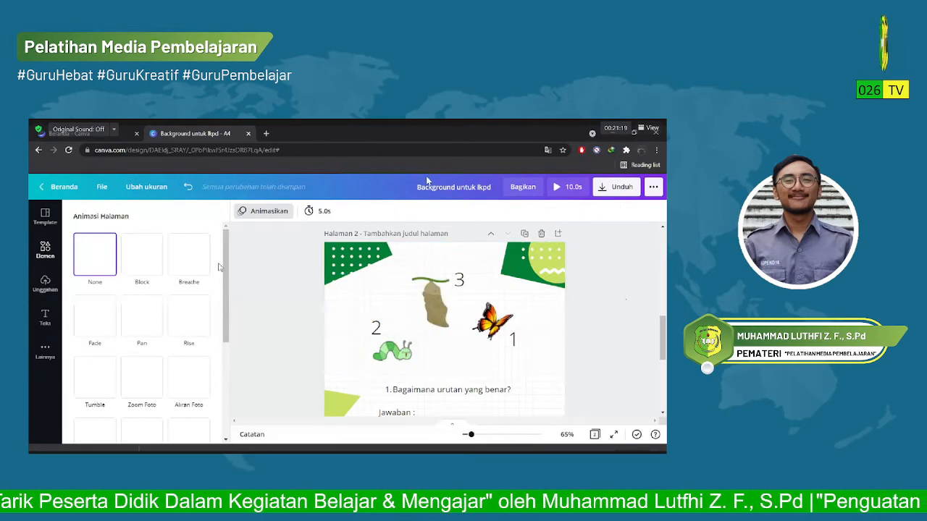
{"action": "left_click", "coordinate": [220, 267]}
{"action": "scroll", "coordinate": [144, 269], "scroll_direction": "down", "scroll_amount": 1}
{"action": "scroll", "coordinate": [141, 269], "scroll_direction": "up", "scroll_amount": 1}
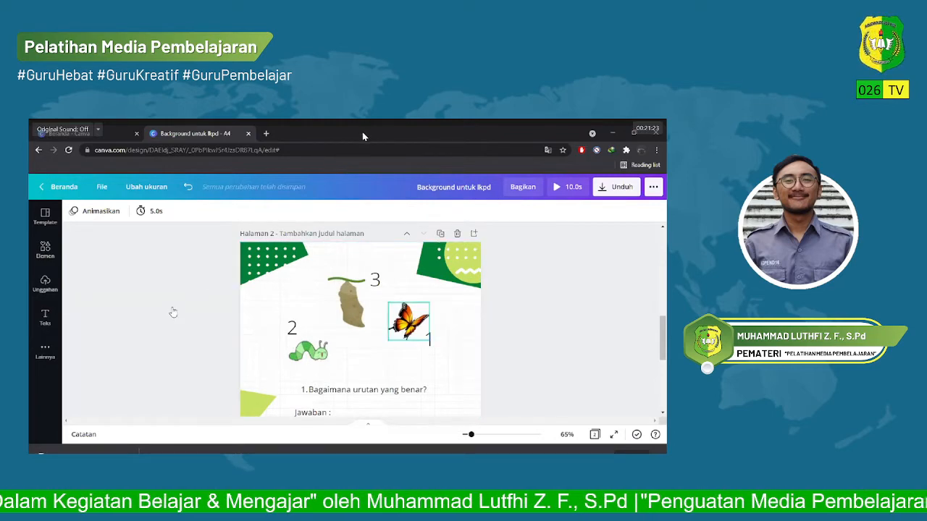
{"action": "scroll", "coordinate": [171, 312], "scroll_direction": "up", "scroll_amount": 3}
{"action": "scroll", "coordinate": [182, 339], "scroll_direction": "down", "scroll_amount": 3}
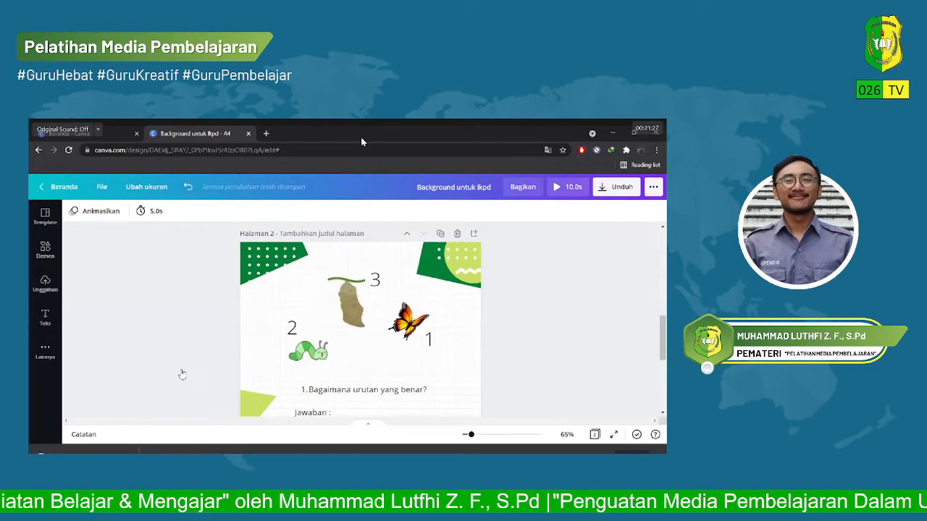
{"action": "left_click", "coordinate": [567, 187]}
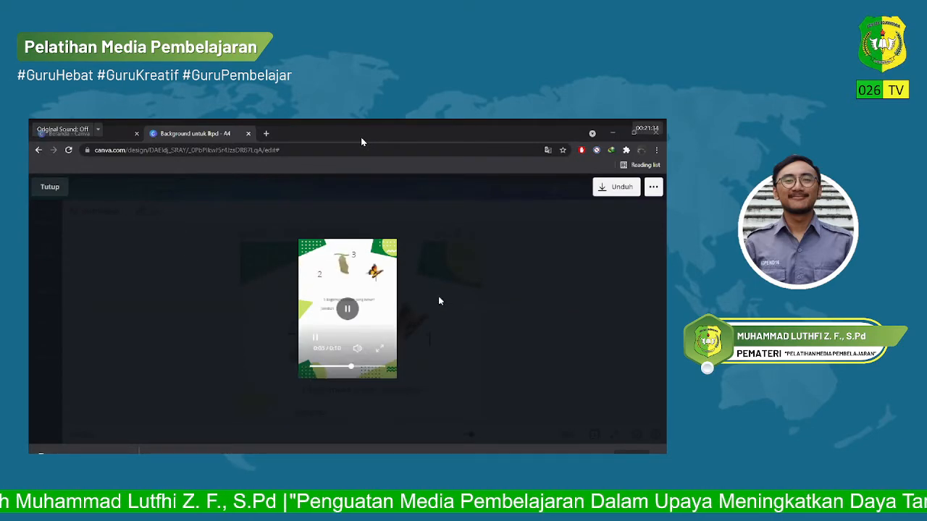
{"action": "left_click", "coordinate": [380, 349]}
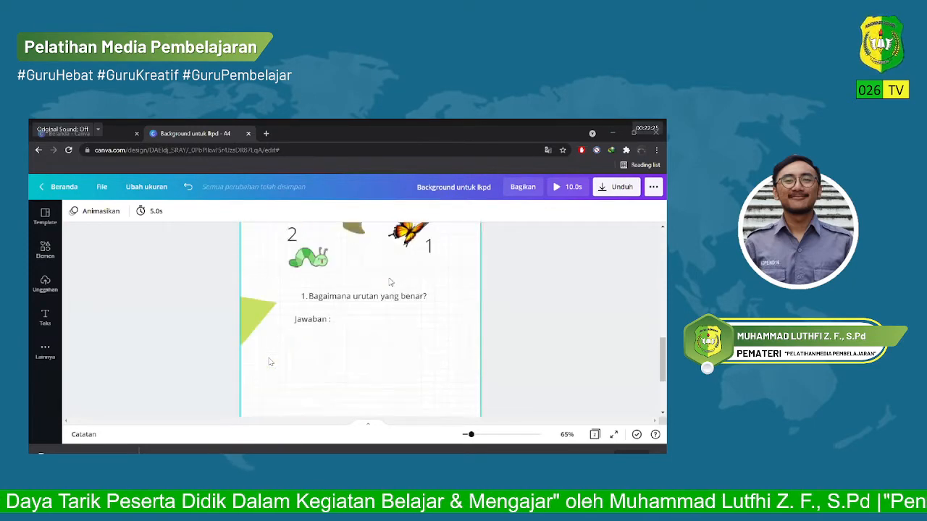
Review both worksheet pages: the title and subject details on page 1 and the picture-ordering question on page 2.
{"action": "scroll", "coordinate": [384, 323], "scroll_direction": "down", "scroll_amount": 3}
{"action": "scroll", "coordinate": [384, 322], "scroll_direction": "up", "scroll_amount": 12}
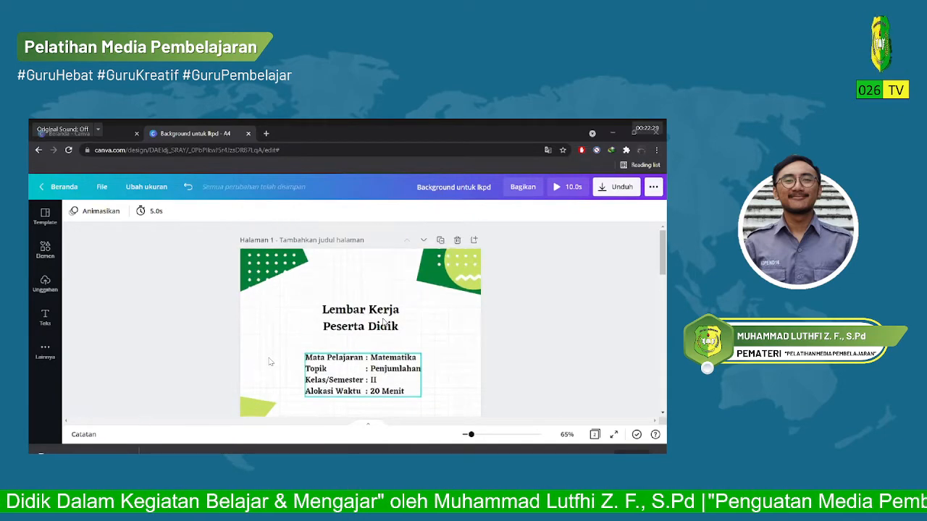
{"action": "scroll", "coordinate": [384, 322], "scroll_direction": "down", "scroll_amount": 12}
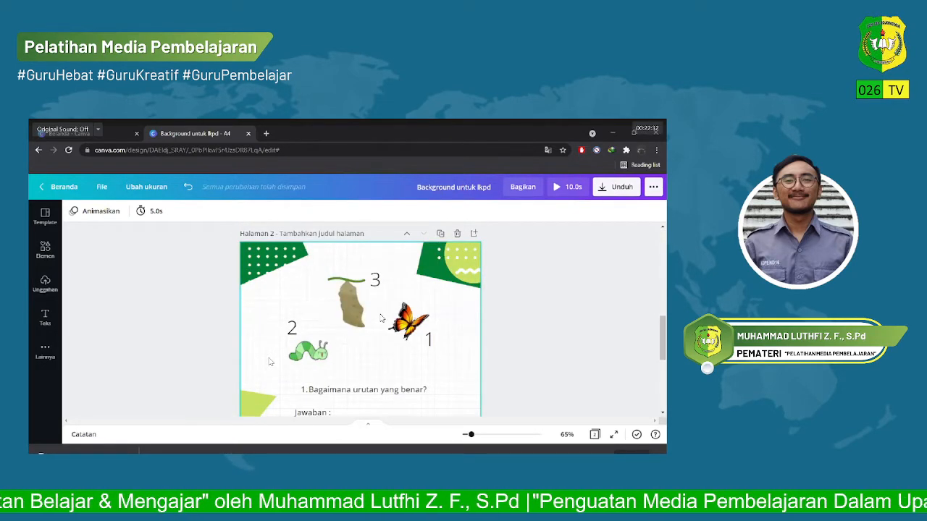
{"action": "scroll", "coordinate": [380, 320], "scroll_direction": "up", "scroll_amount": 1}
{"action": "scroll", "coordinate": [378, 326], "scroll_direction": "down", "scroll_amount": 5}
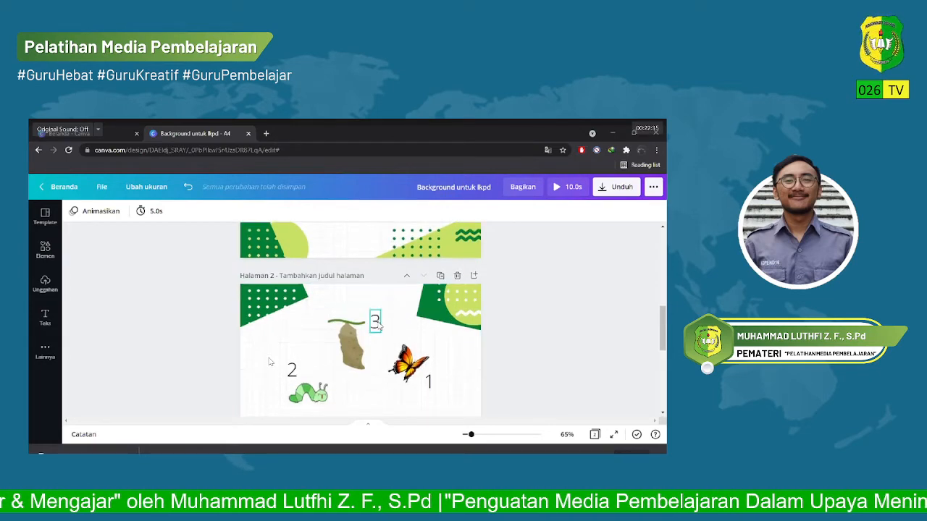
{"action": "scroll", "coordinate": [380, 326], "scroll_direction": "up", "scroll_amount": 3}
{"action": "scroll", "coordinate": [379, 326], "scroll_direction": "up", "scroll_amount": 5}
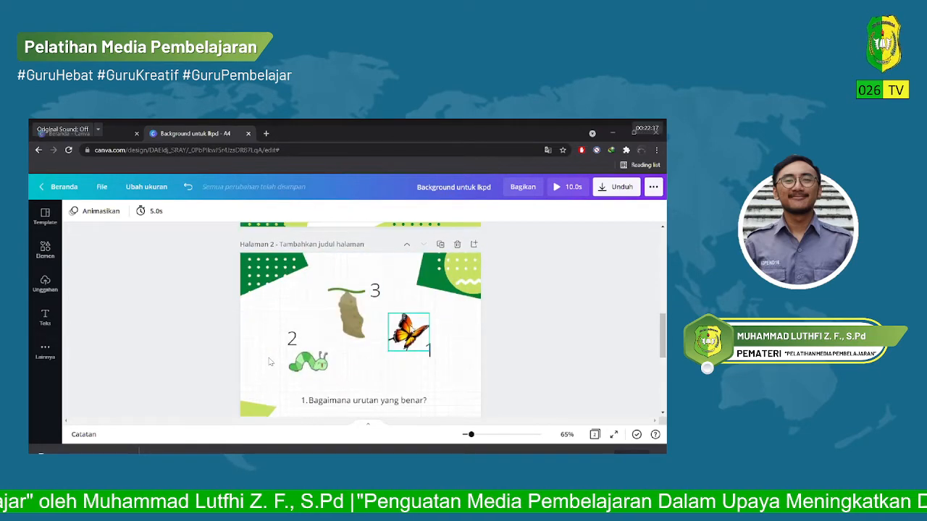
{"action": "scroll", "coordinate": [418, 330], "scroll_direction": "up", "scroll_amount": 2}
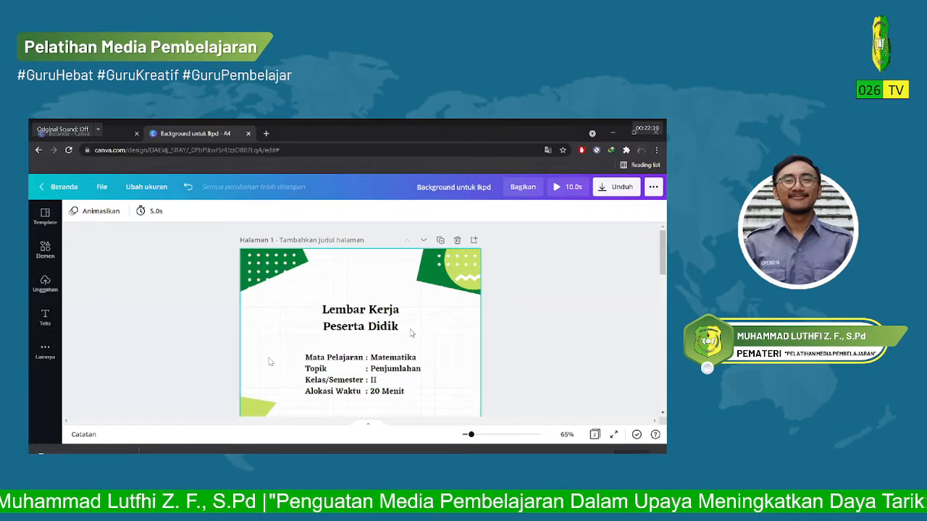
{"action": "scroll", "coordinate": [407, 336], "scroll_direction": "down", "scroll_amount": 4}
{"action": "scroll", "coordinate": [406, 336], "scroll_direction": "up", "scroll_amount": 3}
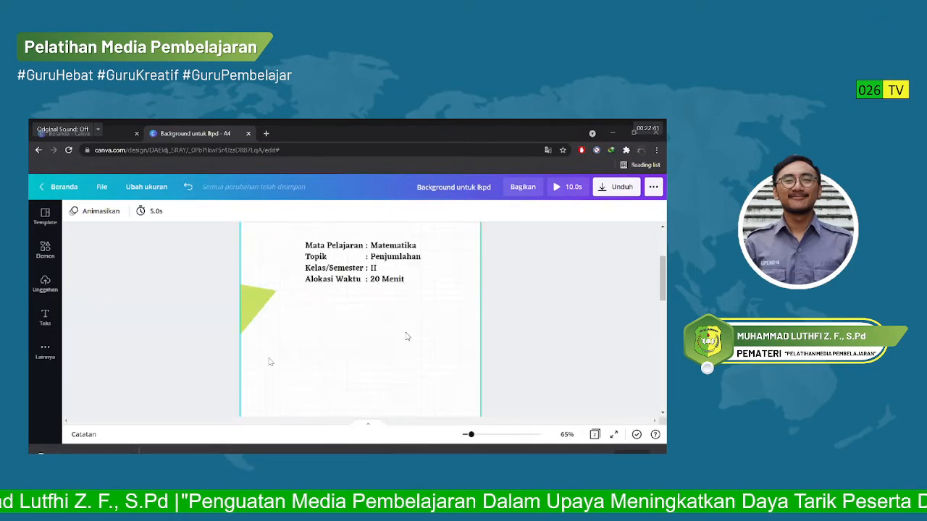
{"action": "scroll", "coordinate": [407, 336], "scroll_direction": "up", "scroll_amount": 2}
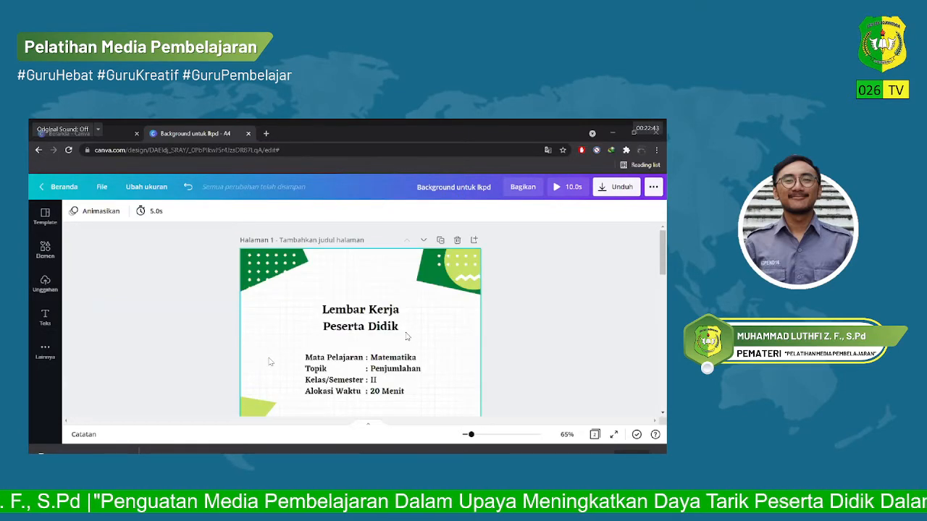
{"action": "scroll", "coordinate": [406, 336], "scroll_direction": "down", "scroll_amount": 6}
{"action": "scroll", "coordinate": [407, 336], "scroll_direction": "up", "scroll_amount": 2}
{"action": "scroll", "coordinate": [406, 336], "scroll_direction": "up", "scroll_amount": 1}
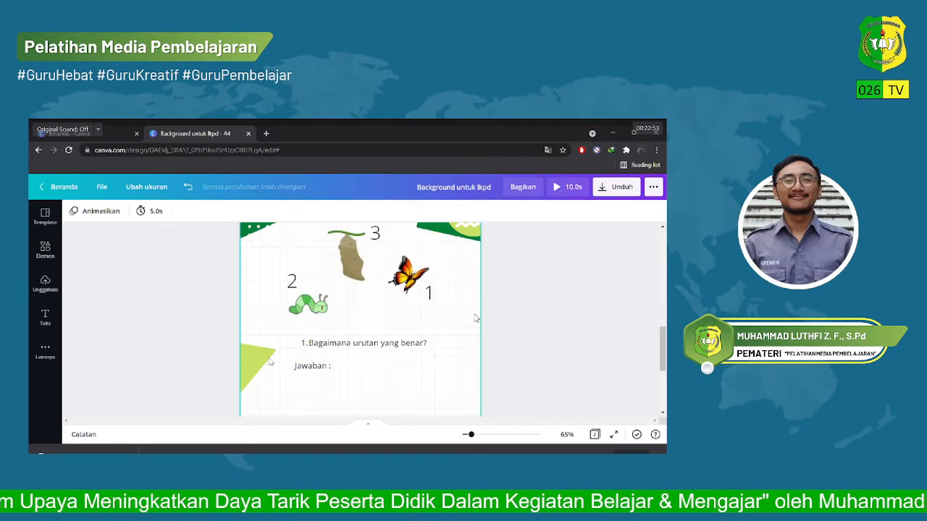
{"action": "scroll", "coordinate": [476, 319], "scroll_direction": "up", "scroll_amount": 10}
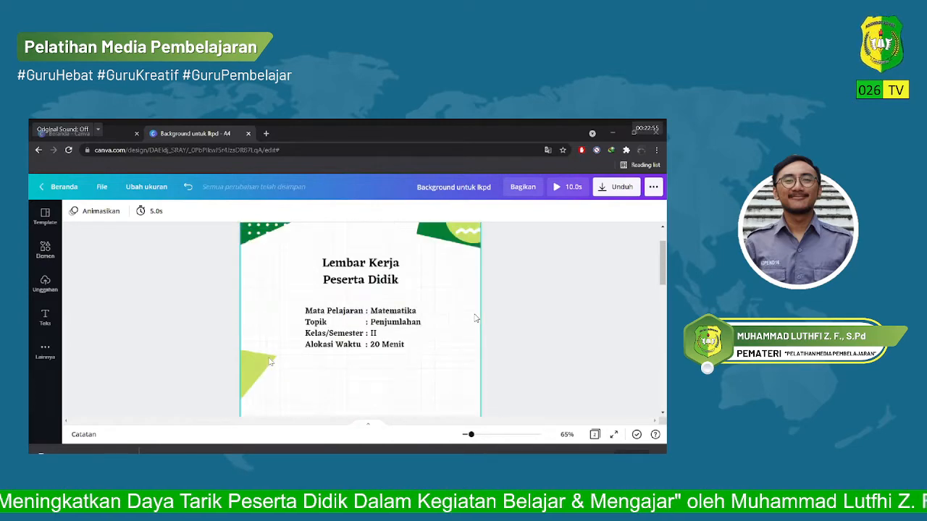
{"action": "scroll", "coordinate": [475, 318], "scroll_direction": "up", "scroll_amount": 3}
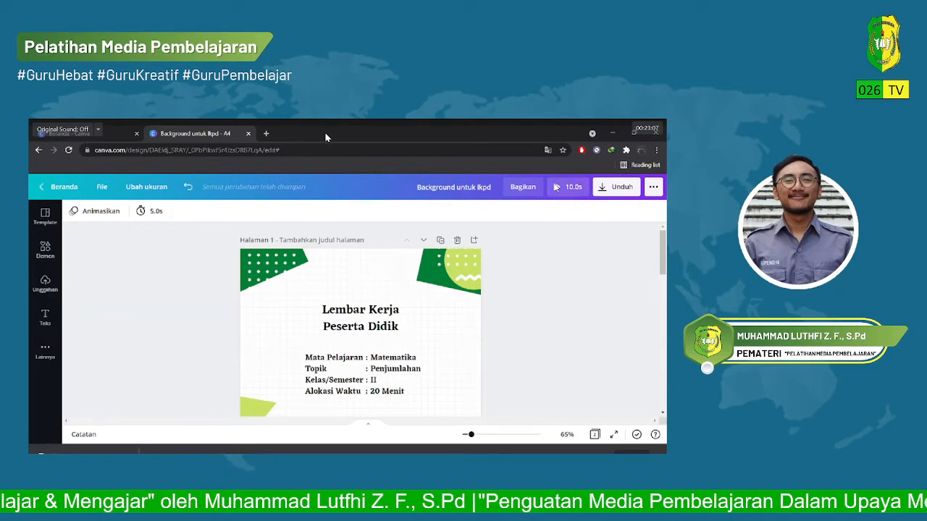
Play the worksheet from page 1 through page 2 in full-screen preview, then close the preview.
{"action": "left_click", "coordinate": [556, 187]}
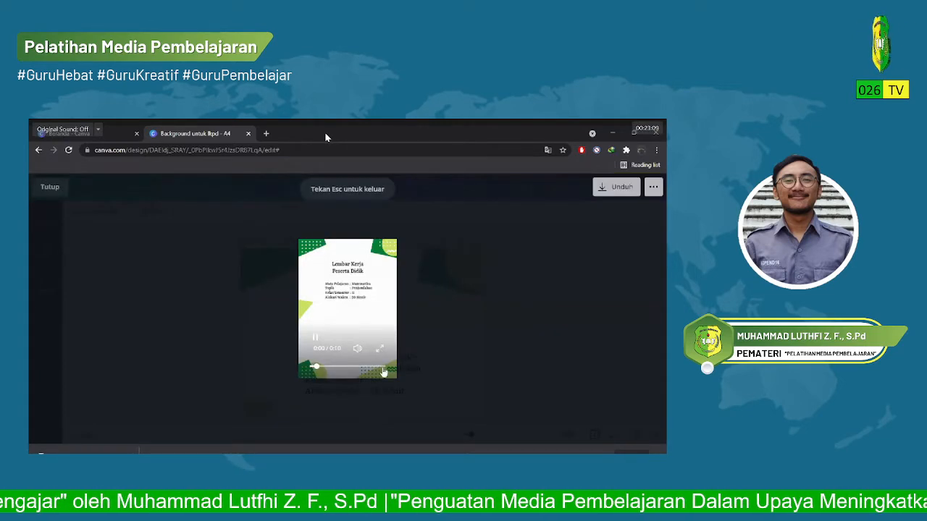
{"action": "left_click", "coordinate": [384, 363]}
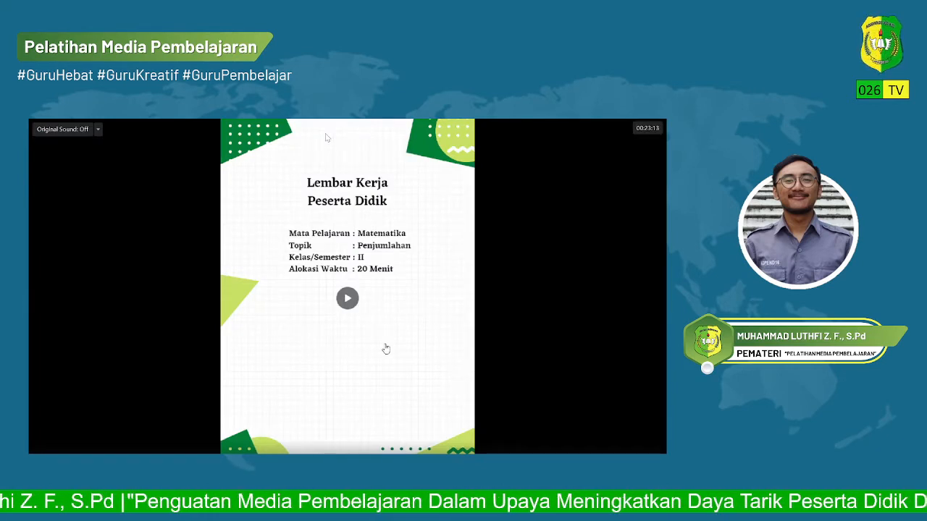
{"action": "left_click", "coordinate": [348, 298]}
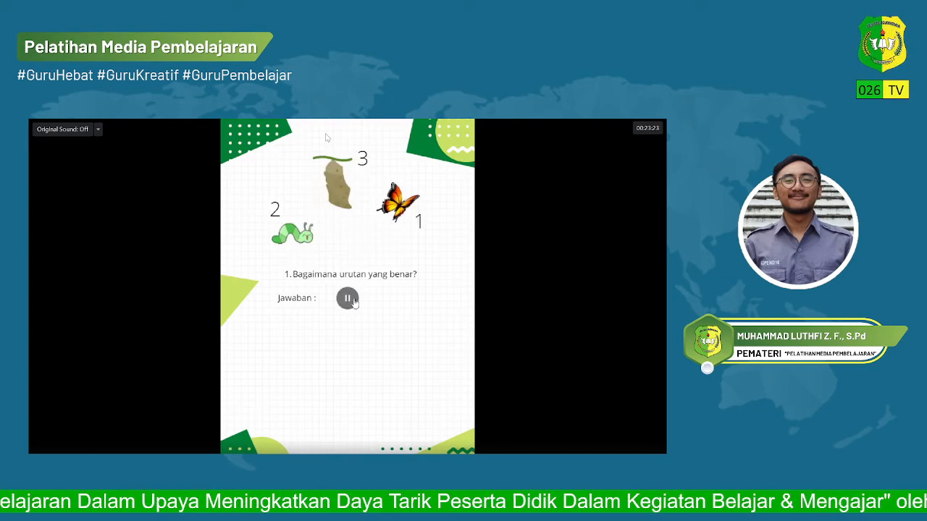
{"action": "key", "text": "Escape"}
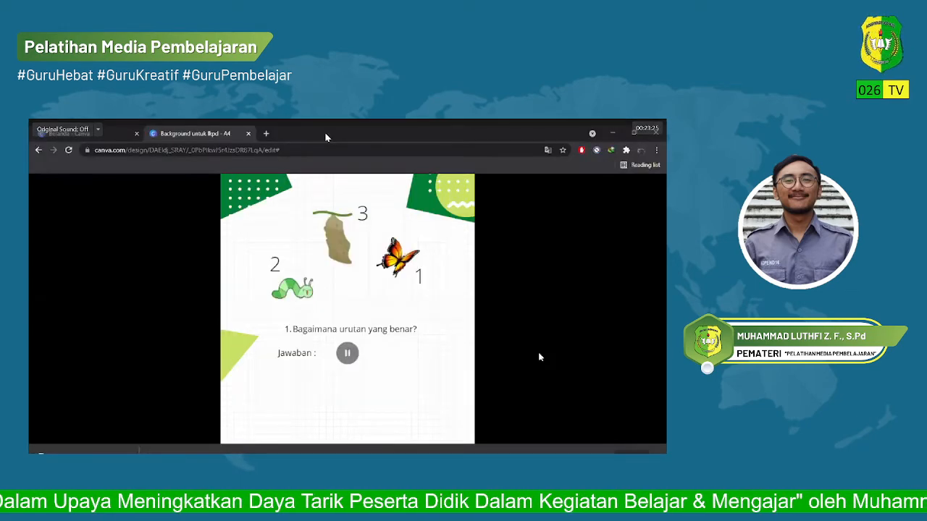
{"action": "left_click", "coordinate": [41, 183]}
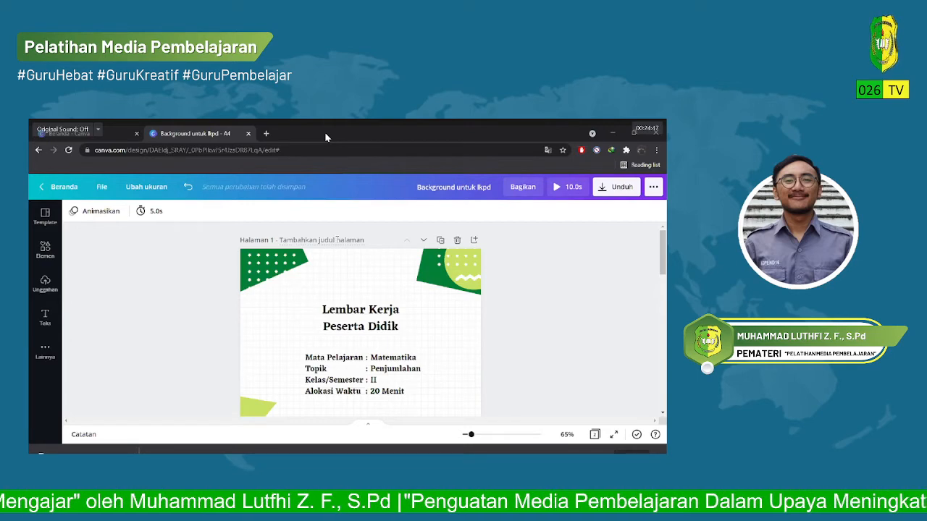
Examine the layout of the Lembar Kerja Peserta Didik page from its title down to the lower decorations.
{"action": "scroll", "coordinate": [392, 346], "scroll_direction": "down", "scroll_amount": 5}
{"action": "scroll", "coordinate": [391, 345], "scroll_direction": "down", "scroll_amount": 3}
{"action": "scroll", "coordinate": [389, 340], "scroll_direction": "up", "scroll_amount": 8}
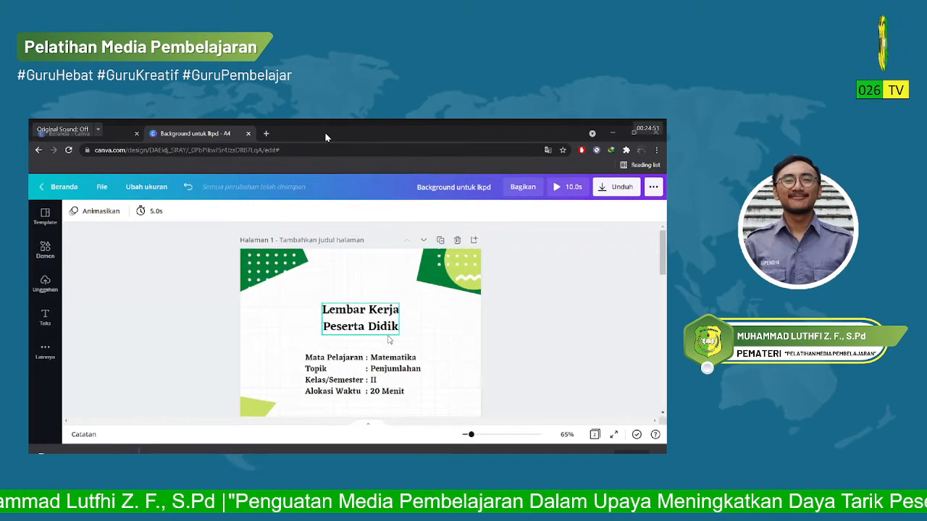
{"action": "scroll", "coordinate": [389, 340], "scroll_direction": "down", "scroll_amount": 8}
{"action": "scroll", "coordinate": [396, 330], "scroll_direction": "up", "scroll_amount": 7}
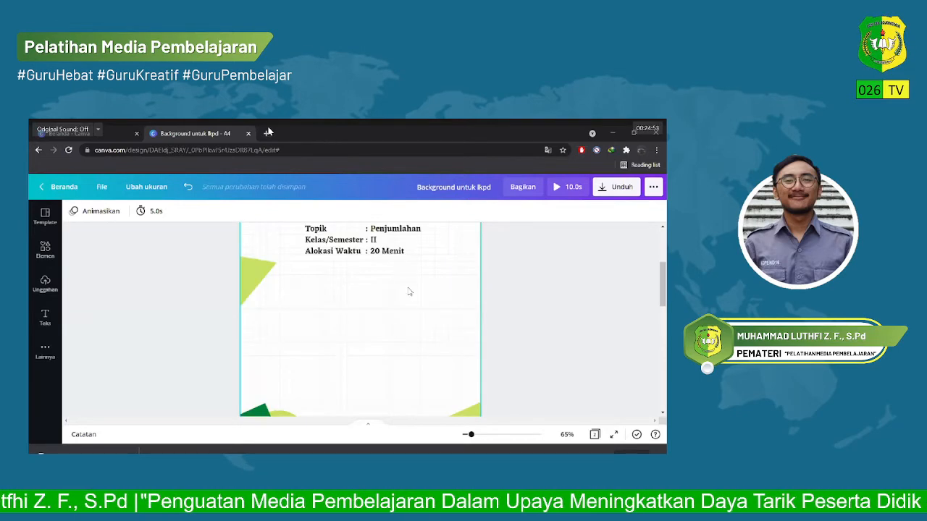
{"action": "scroll", "coordinate": [406, 304], "scroll_direction": "up", "scroll_amount": 3}
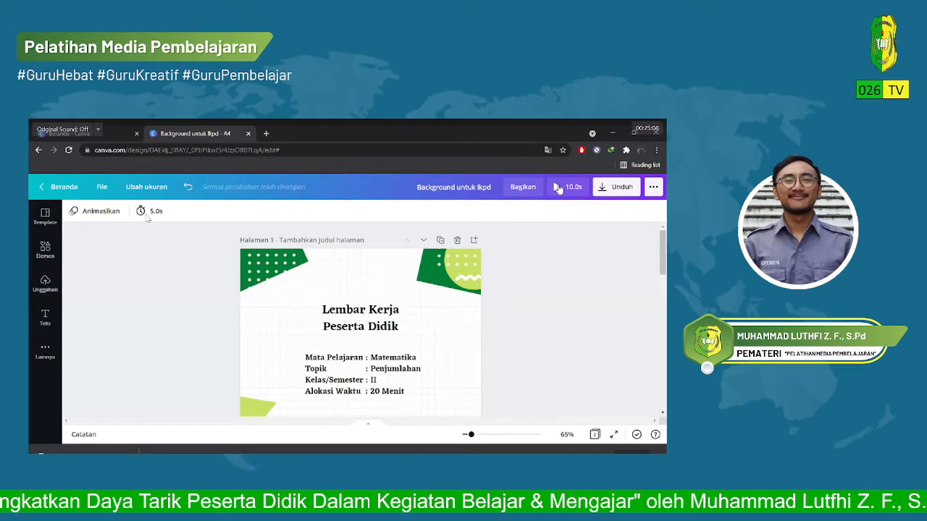
{"action": "scroll", "coordinate": [362, 290], "scroll_direction": "down", "scroll_amount": 3}
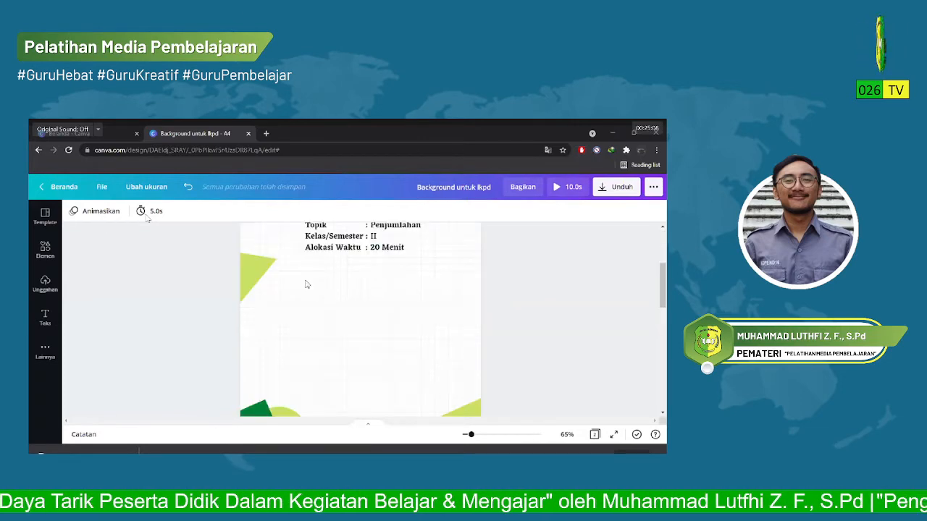
{"action": "scroll", "coordinate": [187, 225], "scroll_direction": "up", "scroll_amount": 3}
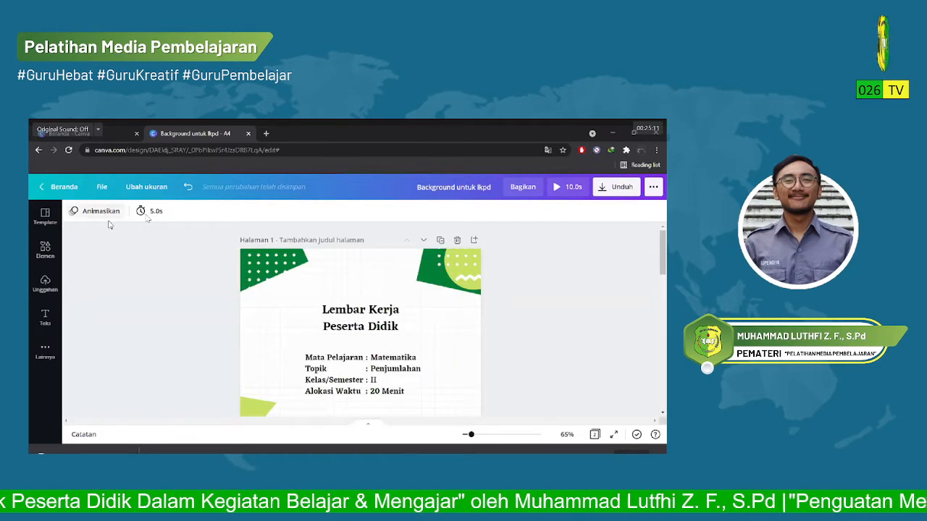